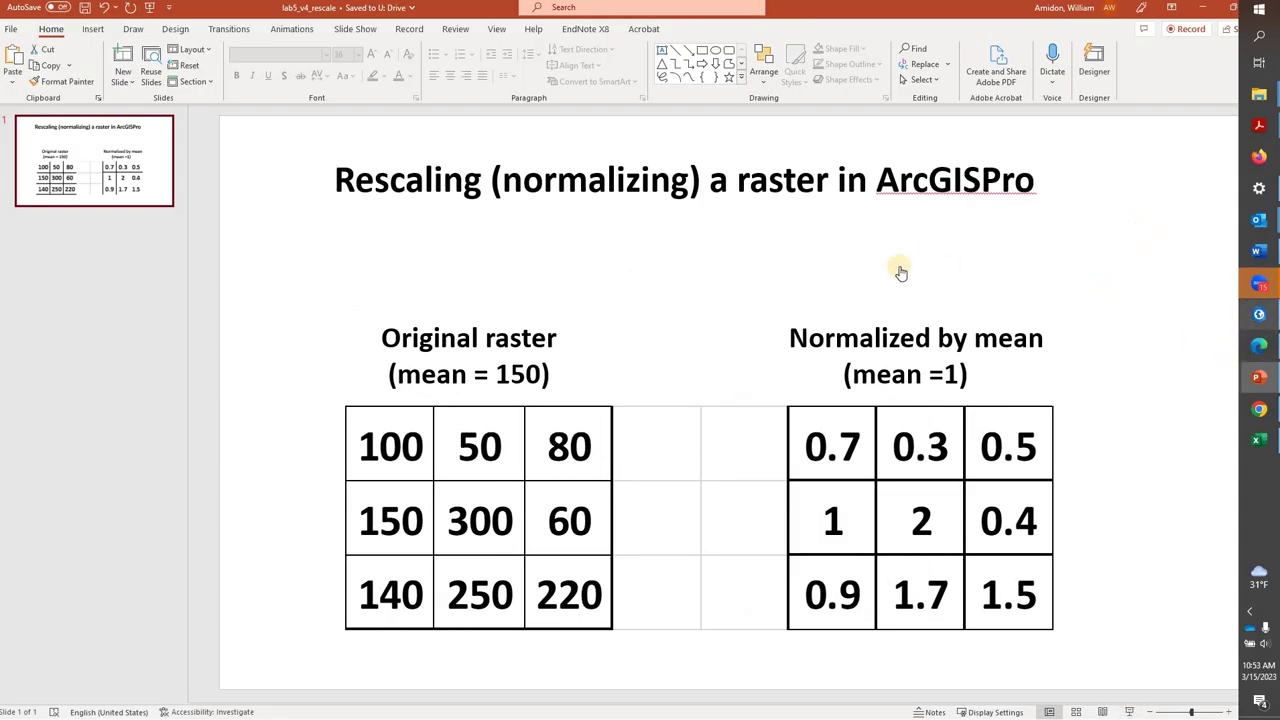
Turn on canopy_average3x3.tif and read its mean, about 7.78, from the Source statistics.
{"action": "left_click", "coordinate": [1259, 314]}
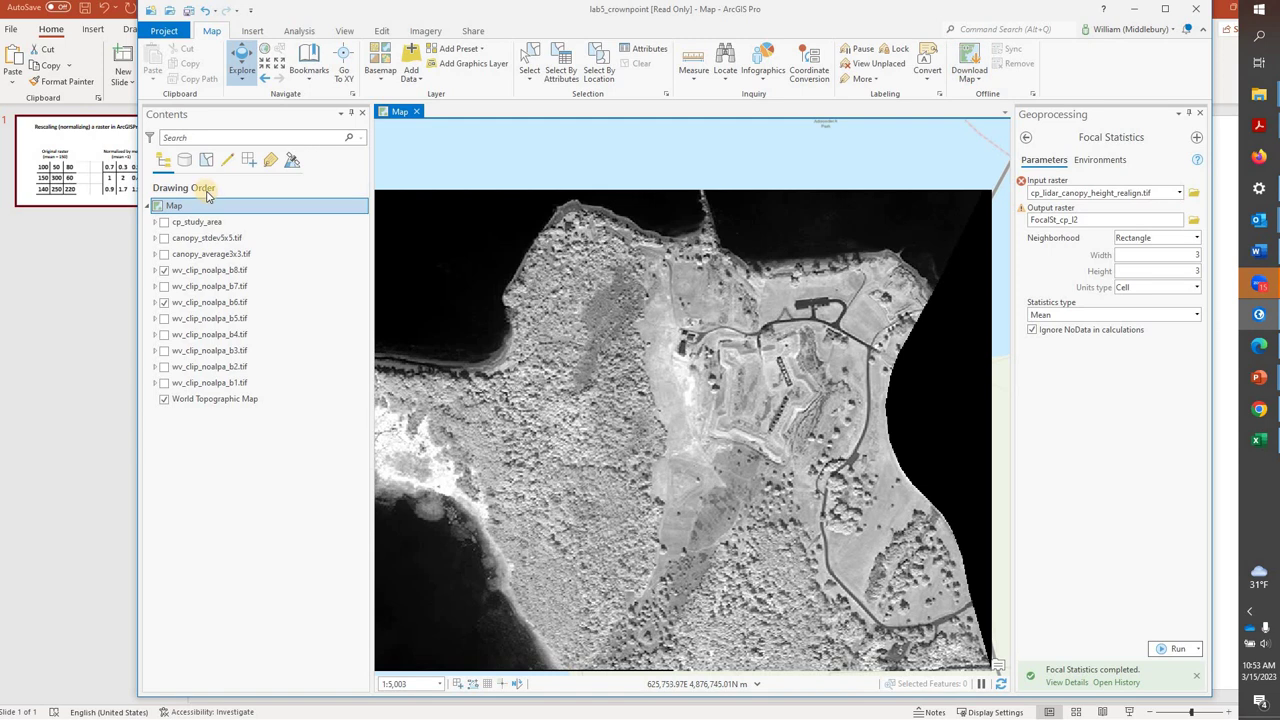
{"action": "left_click", "coordinate": [165, 255]}
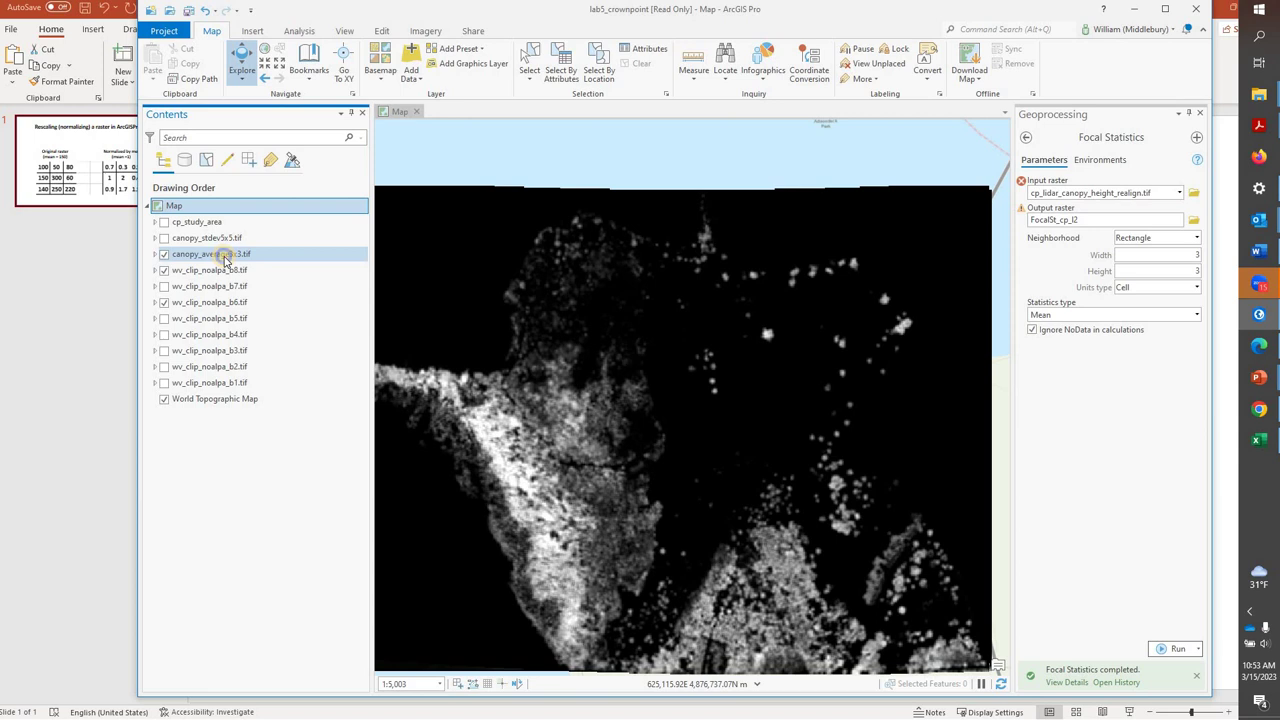
{"action": "right_click", "coordinate": [224, 257]}
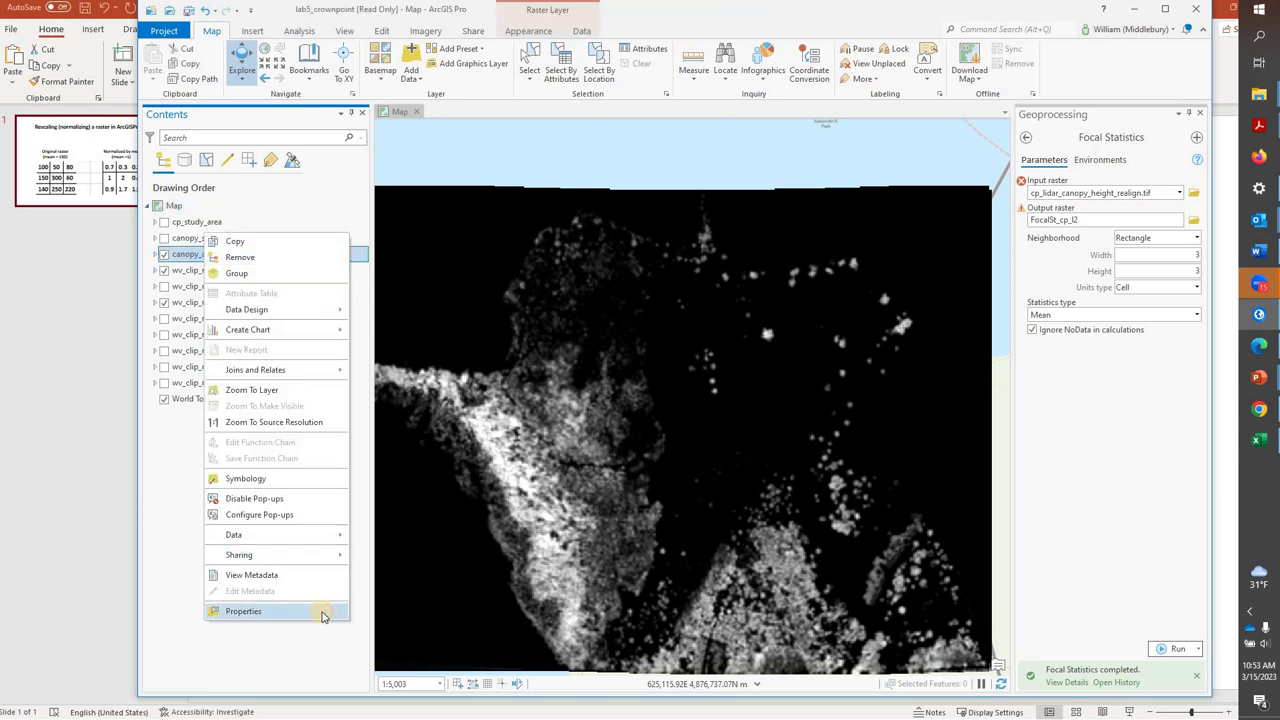
{"action": "left_click", "coordinate": [243, 611]}
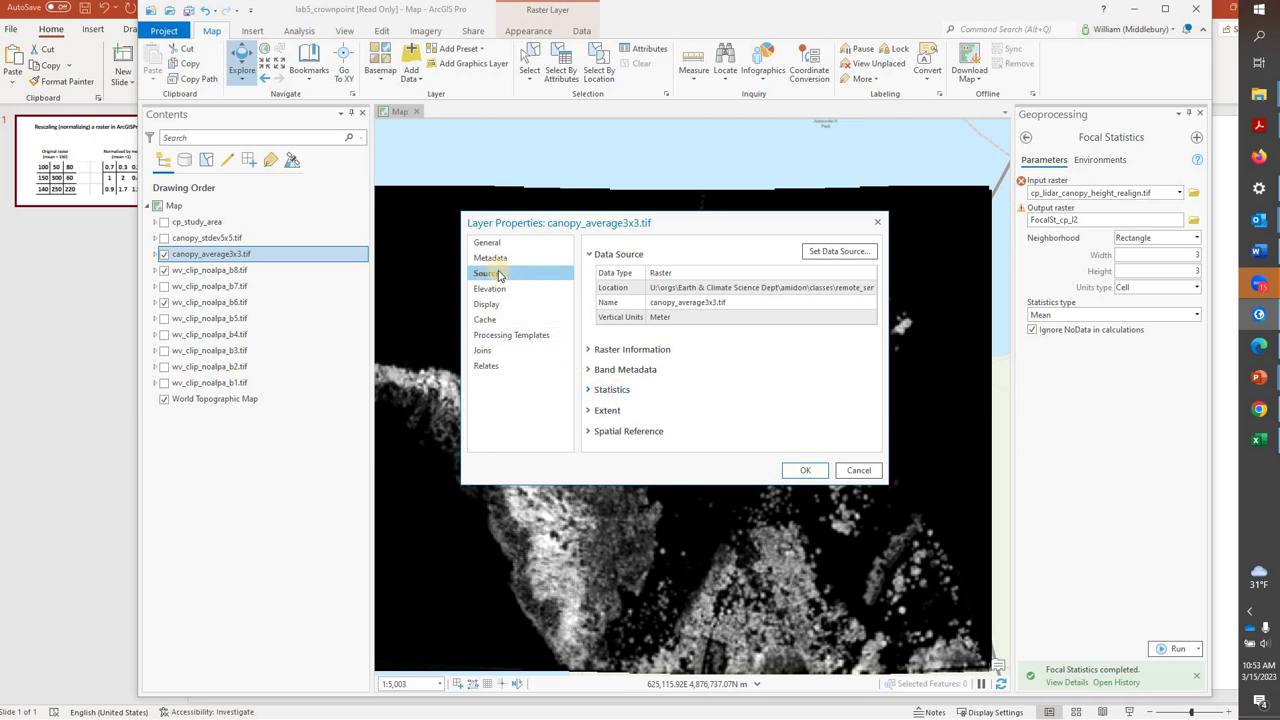
{"action": "left_click", "coordinate": [591, 390]}
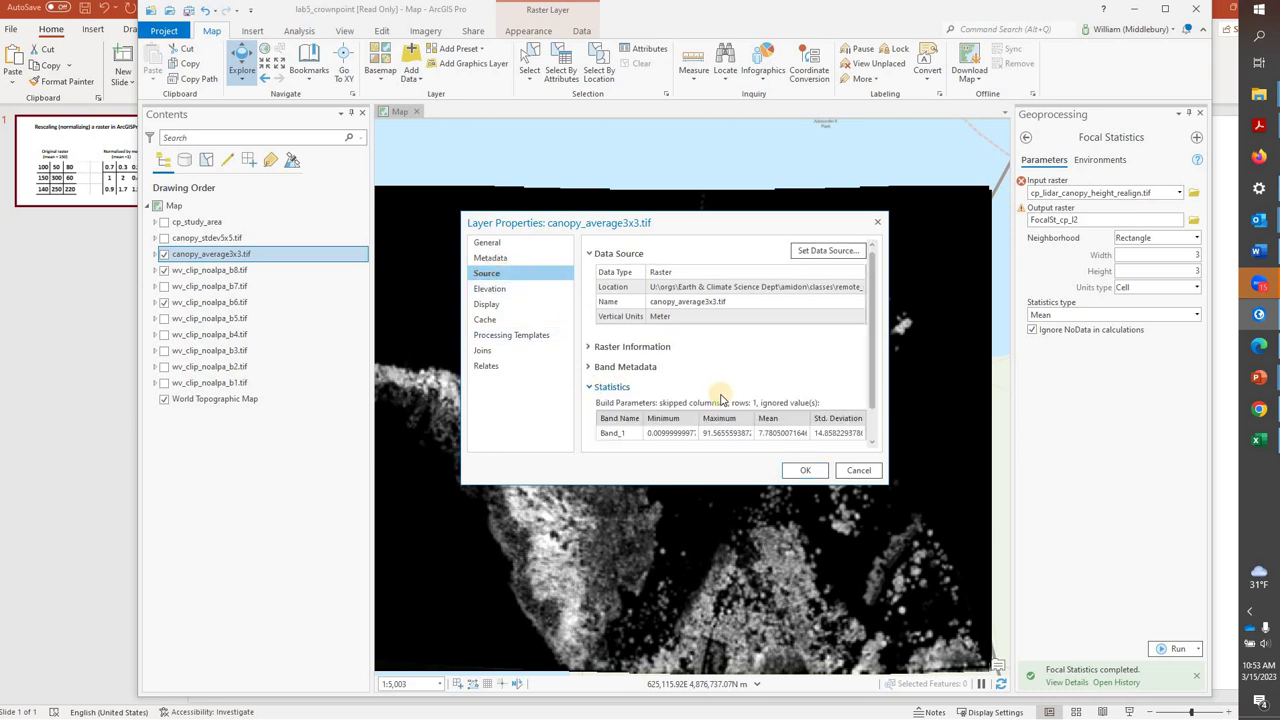
{"action": "double_click", "coordinate": [772, 443]}
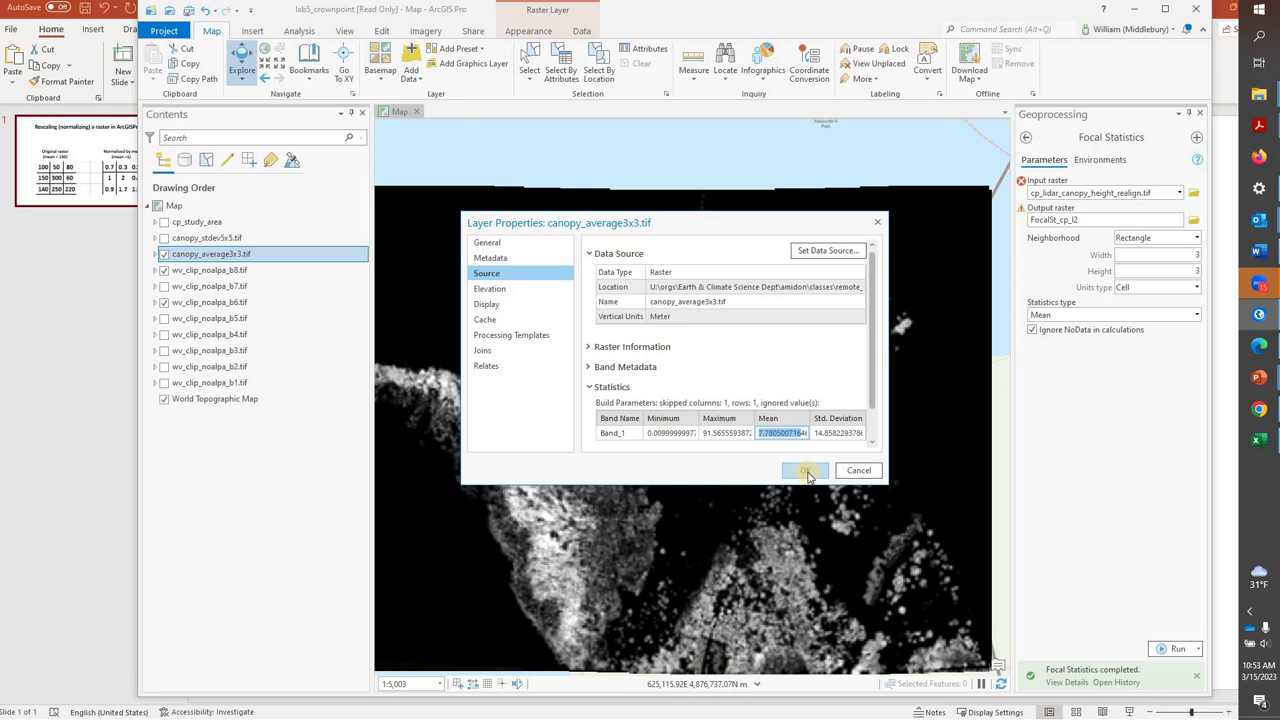
{"action": "left_click", "coordinate": [808, 474]}
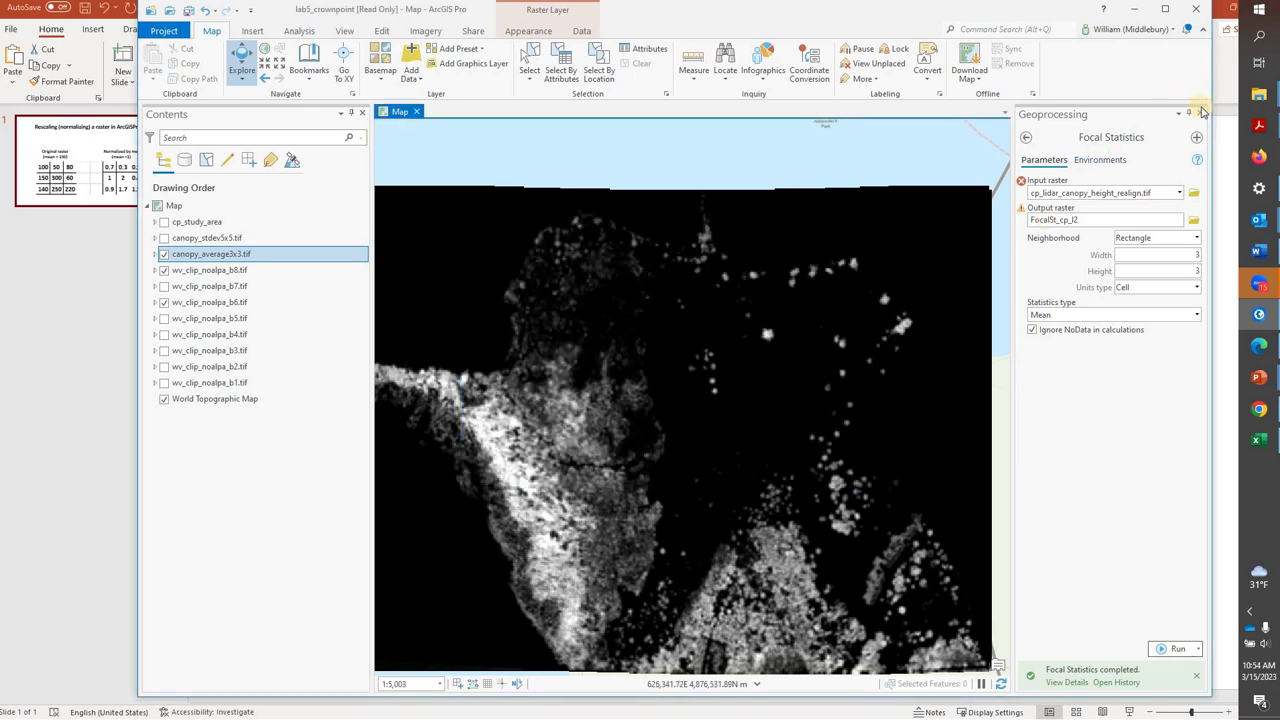
Close Focal Statistics and find and open Raster Calculator from the Analysis tools.
{"action": "left_click", "coordinate": [1201, 114]}
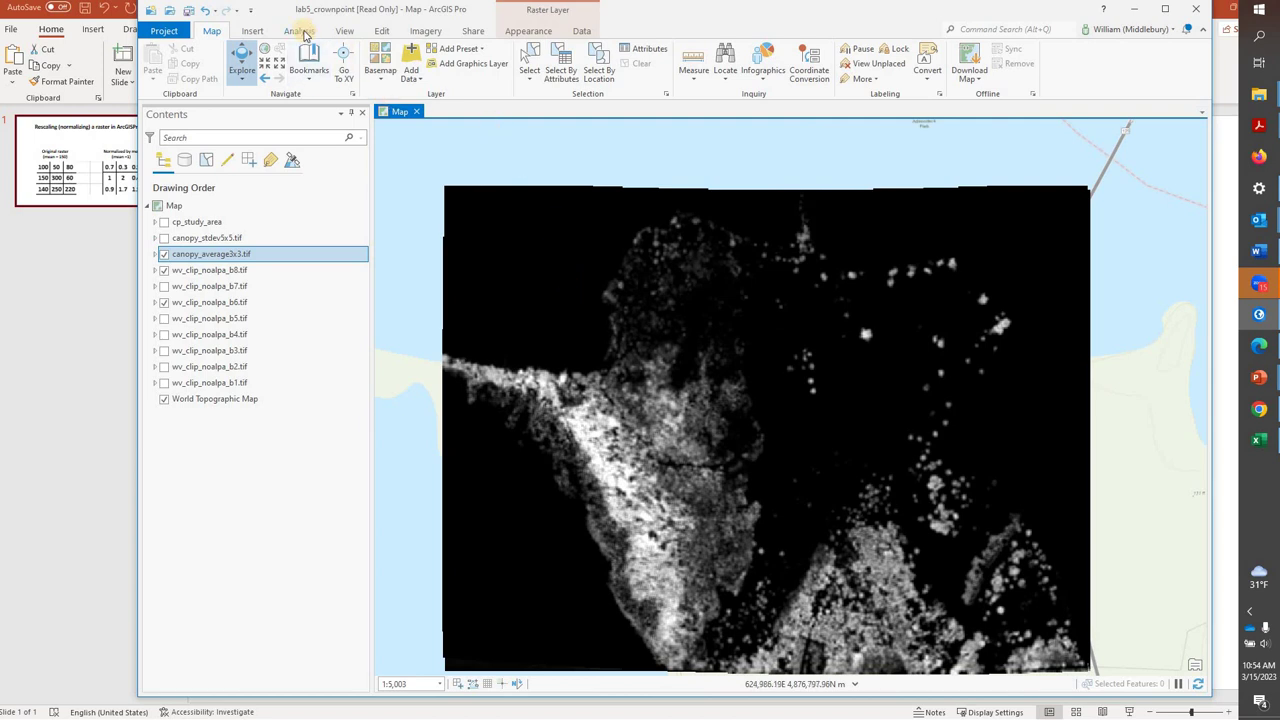
{"action": "left_click", "coordinate": [300, 31]}
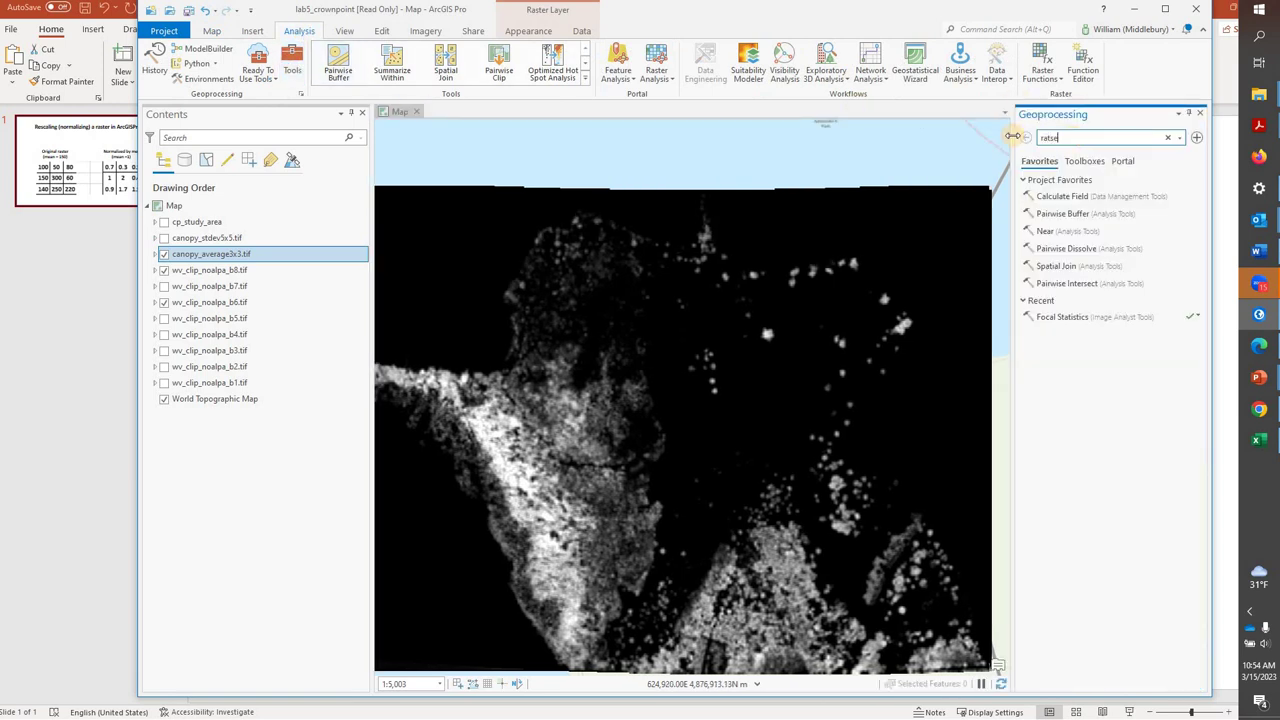
{"action": "type", "text": "lator"}
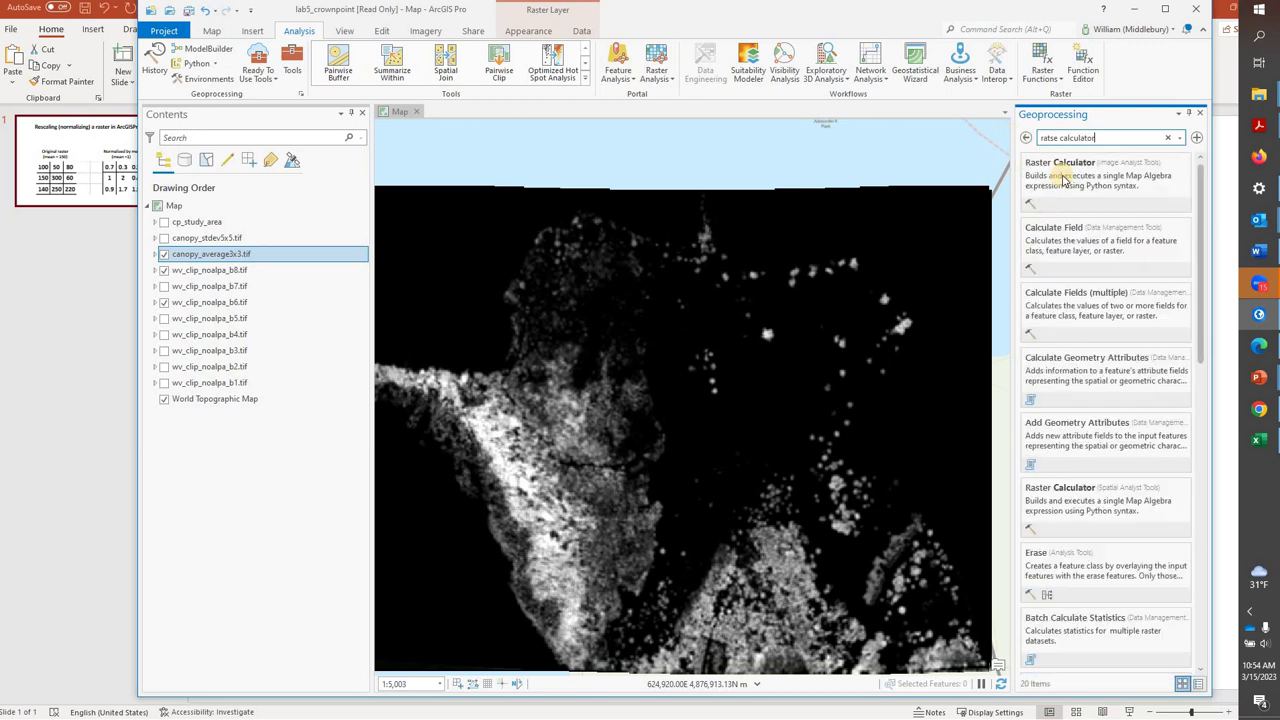
{"action": "left_click", "coordinate": [1062, 176]}
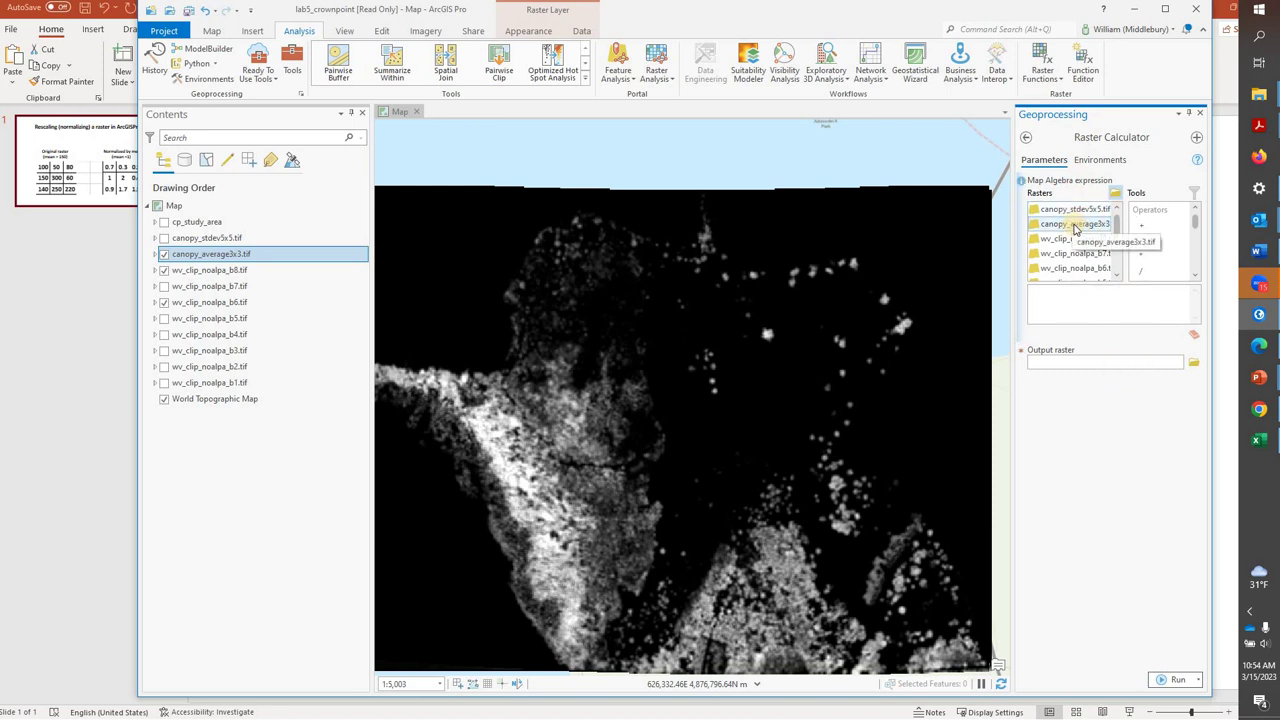
Build the raster expression canopy_average3x3.tif / 7.78.
{"action": "left_click", "coordinate": [1074, 225]}
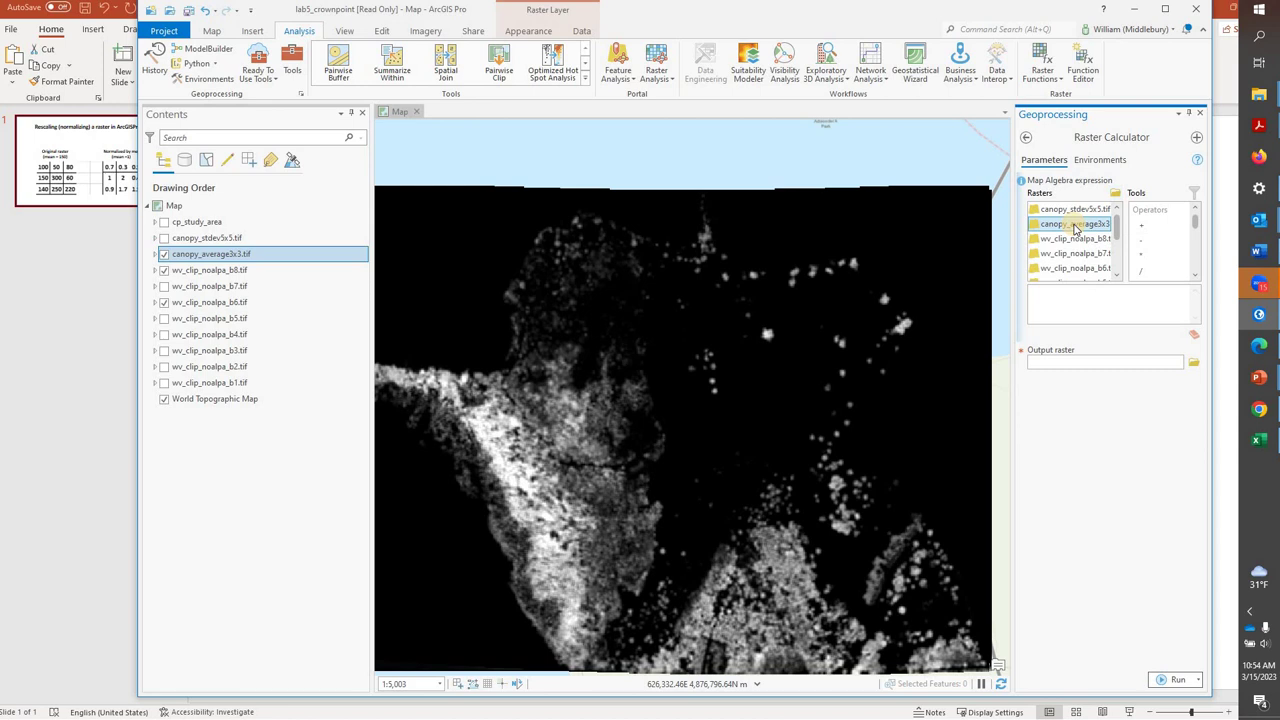
{"action": "double_click", "coordinate": [1074, 225]}
{"action": "left_click", "coordinate": [1144, 275]}
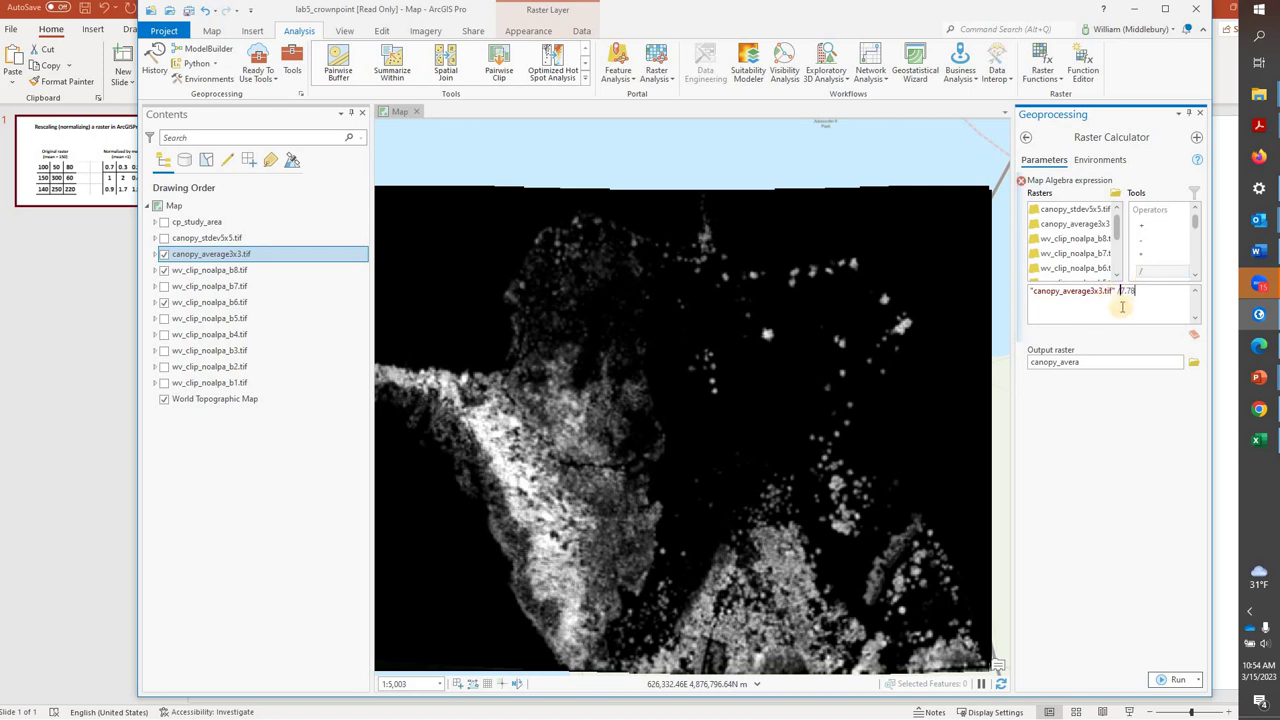
{"action": "type", "text": "7.78"}
Set the output raster to canopy_average3x3_norm.tif in the output folder.
{"action": "left_click", "coordinate": [1107, 362]}
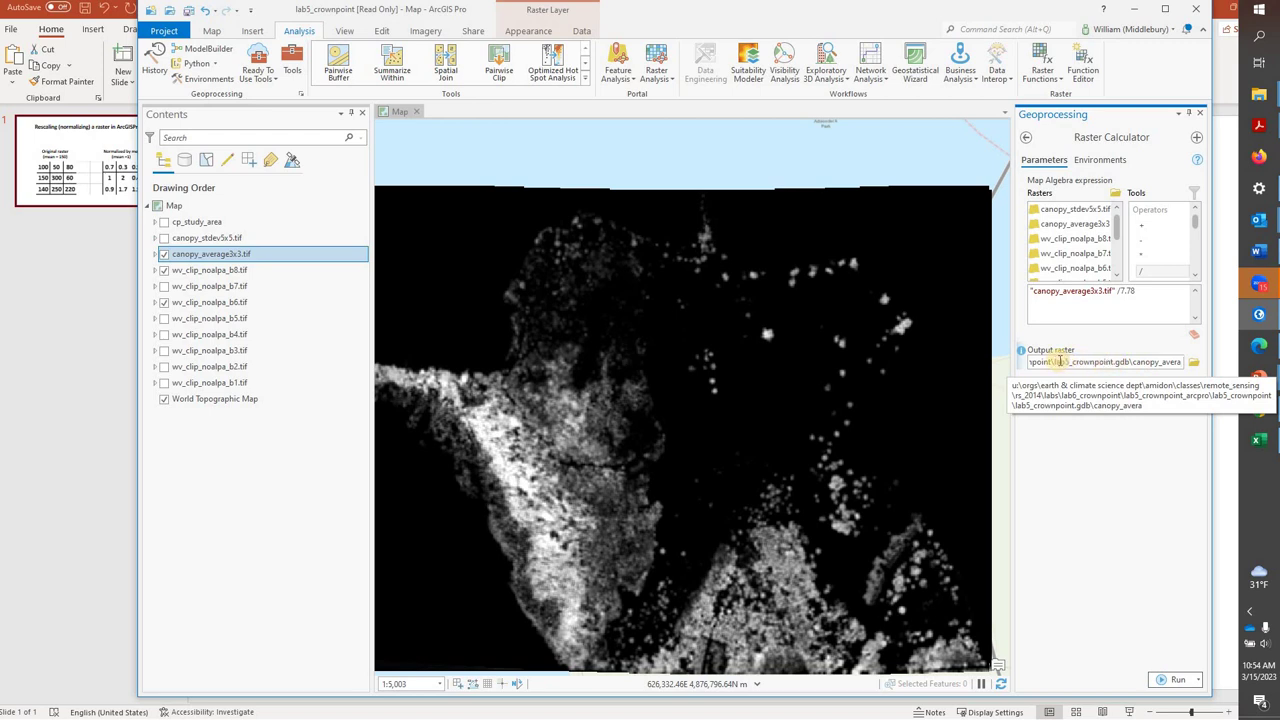
{"action": "left_click", "coordinate": [1071, 365]}
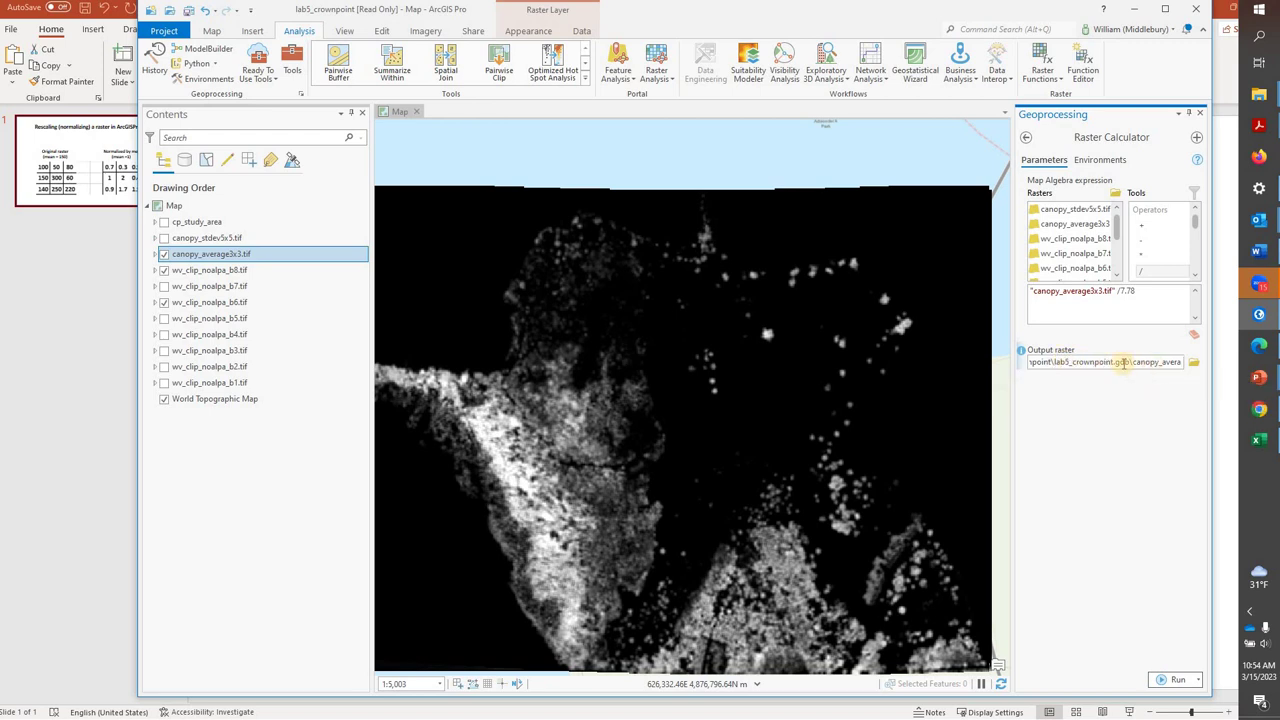
{"action": "double_click", "coordinate": [1160, 365]}
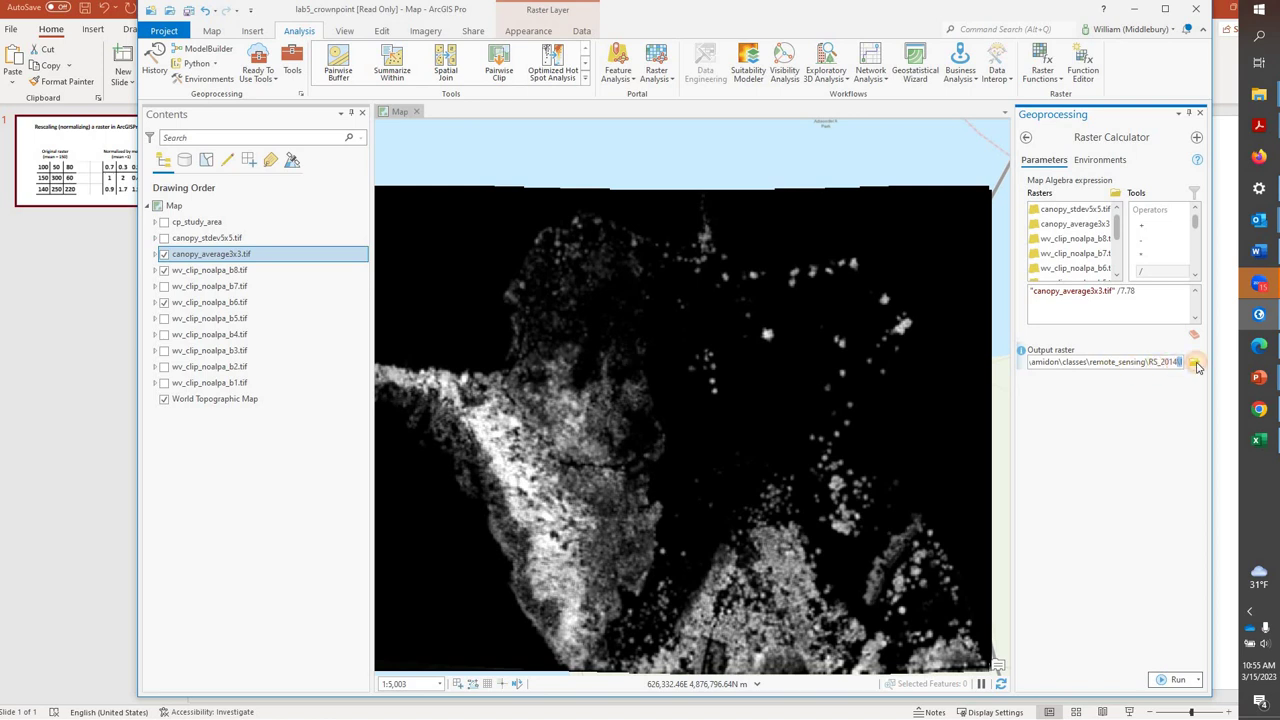
{"action": "triple_click", "coordinate": [1178, 363]}
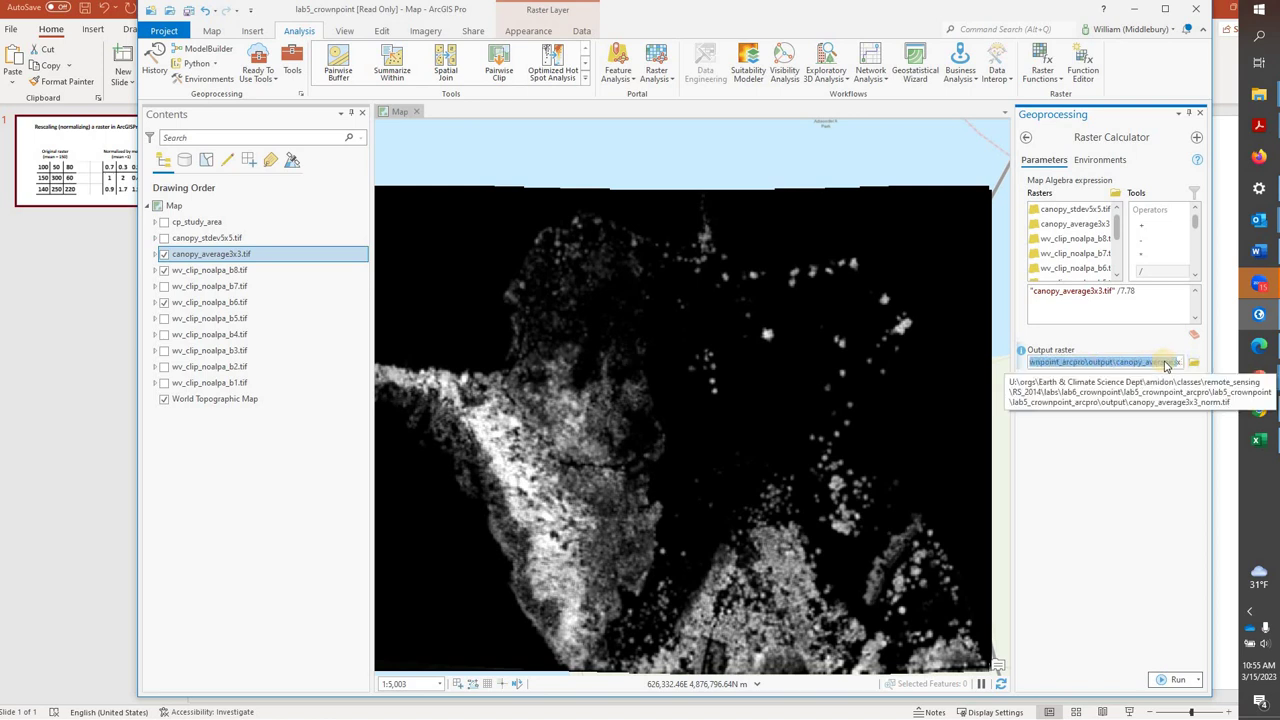
{"action": "left_click", "coordinate": [1115, 363]}
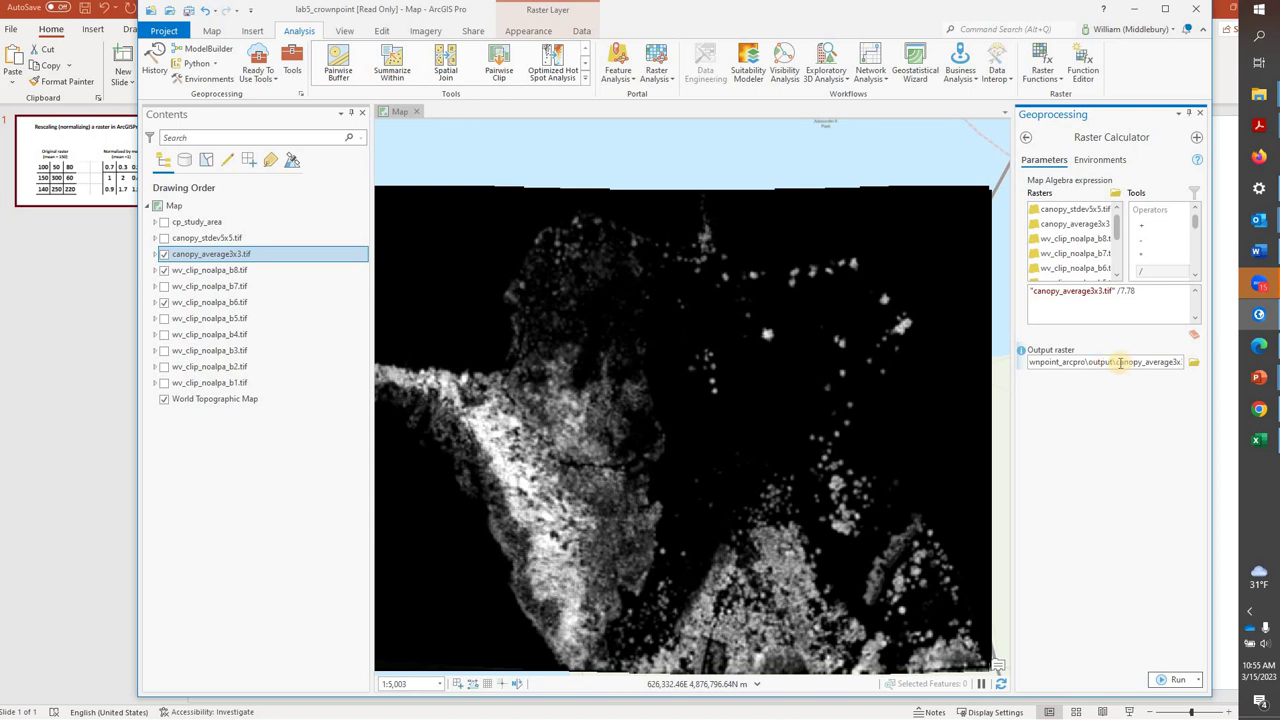
{"action": "left_click_drag", "start_coordinate": [1118, 363], "coordinate": [1188, 363]}
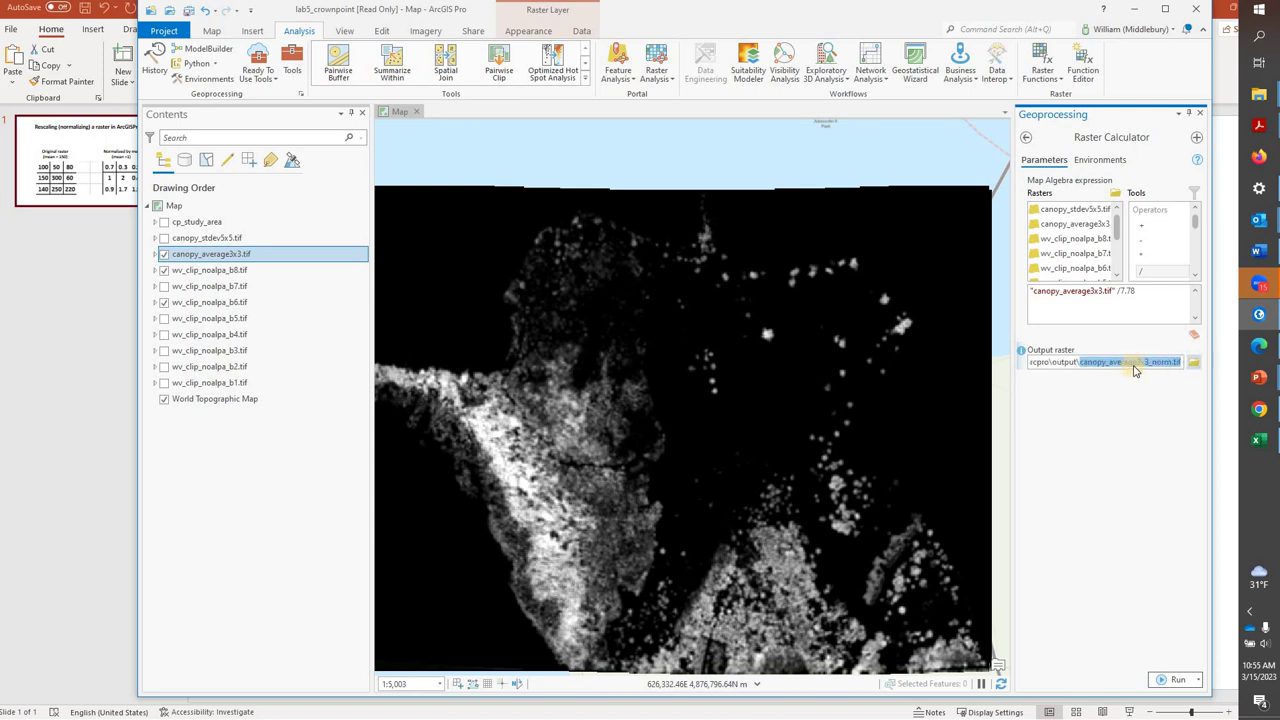
{"action": "left_click", "coordinate": [1160, 364]}
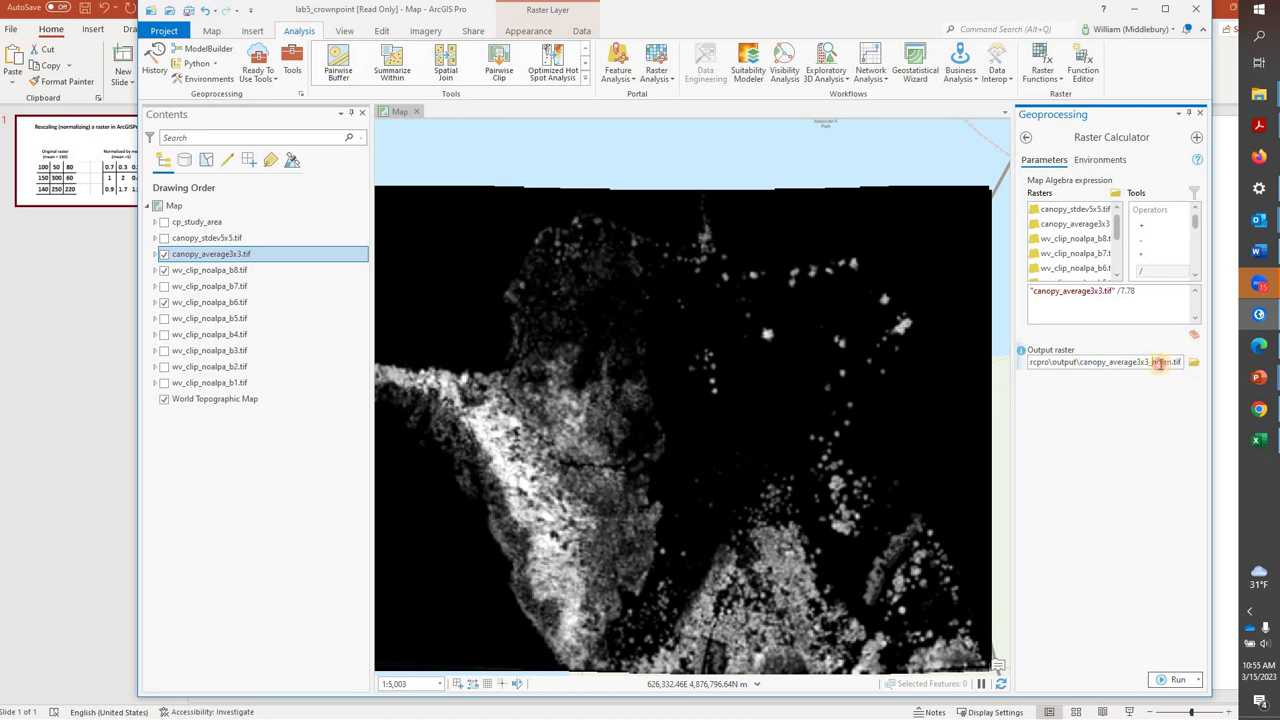
{"action": "left_click_drag", "start_coordinate": [1170, 364], "coordinate": [1149, 364]}
Run the calculation and compare the original 0.01–91.5656 range with the normalized 0.00128535–11.7694 range.
{"action": "left_click", "coordinate": [1173, 681]}
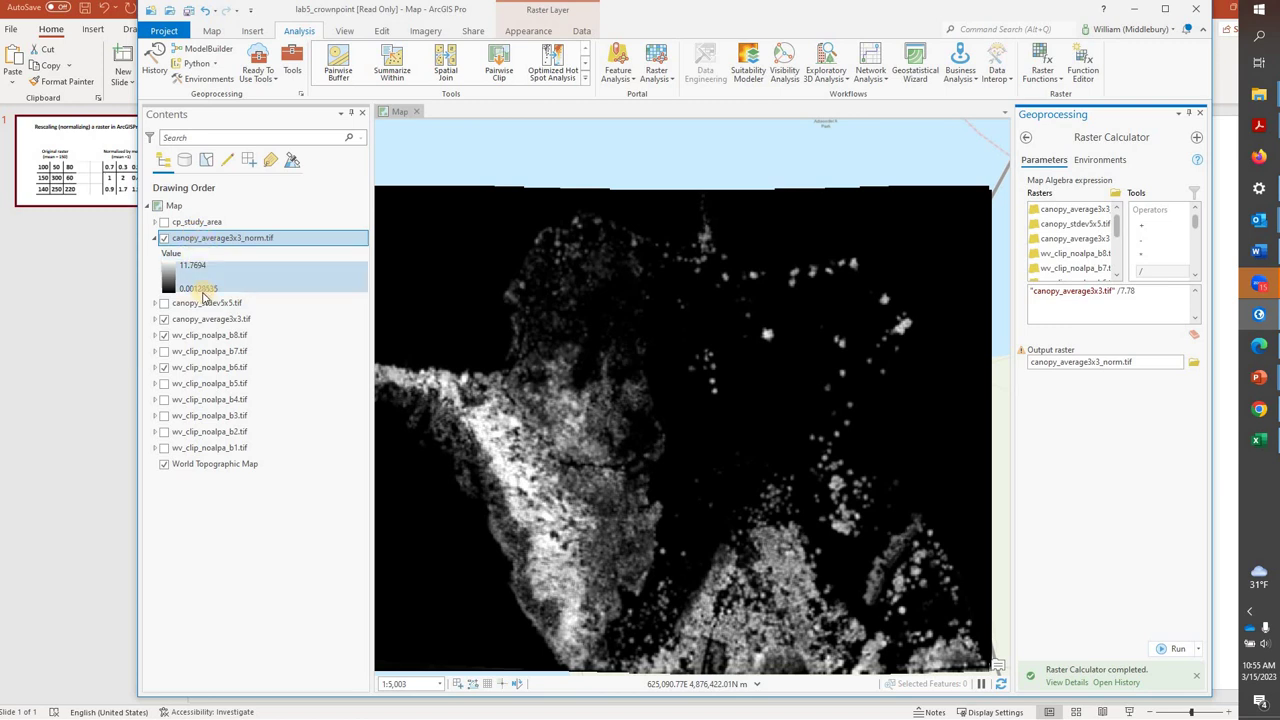
{"action": "left_click", "coordinate": [155, 319]}
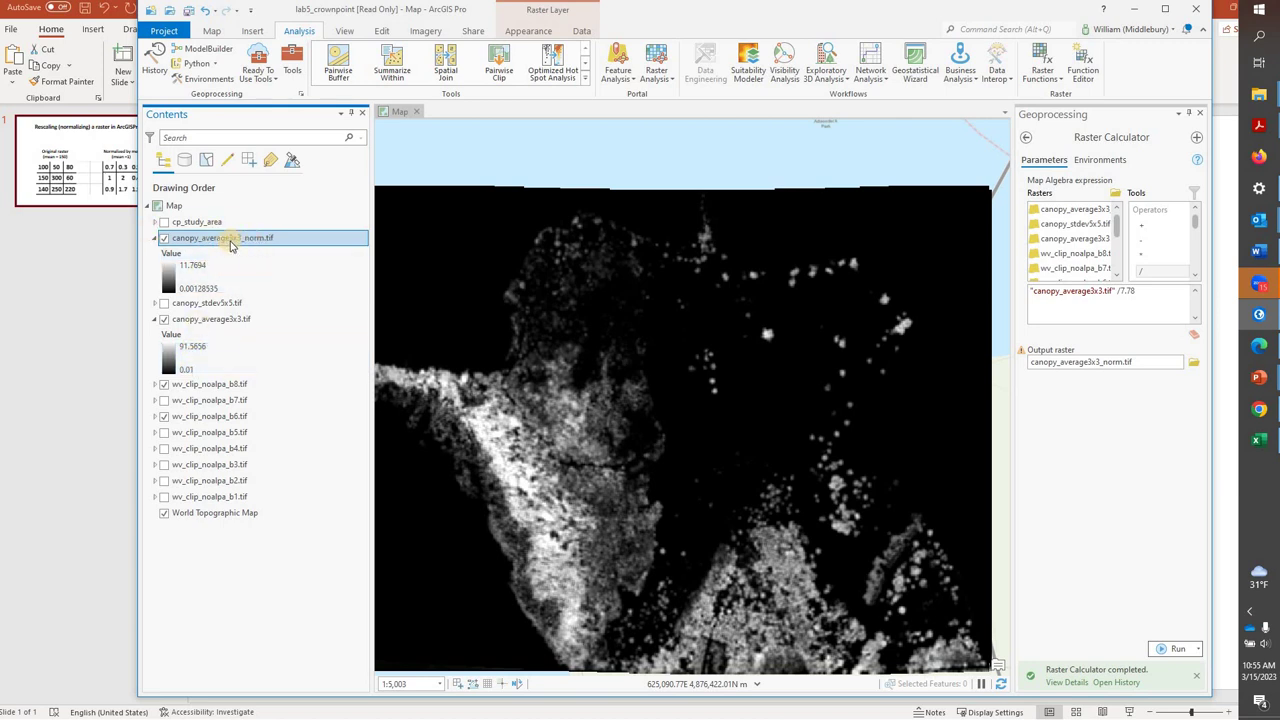
Collapse the legend, then remove canopy_average3x3.tif and canopy_stdev5x5.tif from Contents.
{"action": "left_click", "coordinate": [155, 318]}
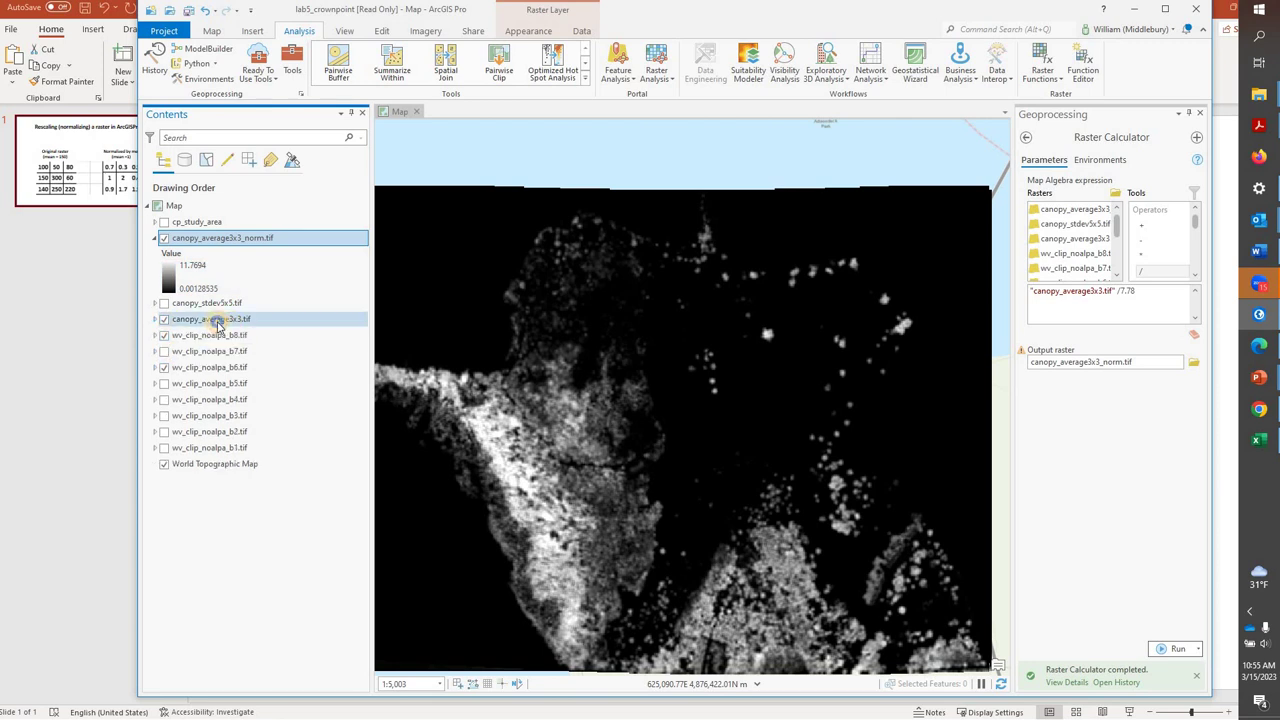
{"action": "right_click", "coordinate": [218, 325]}
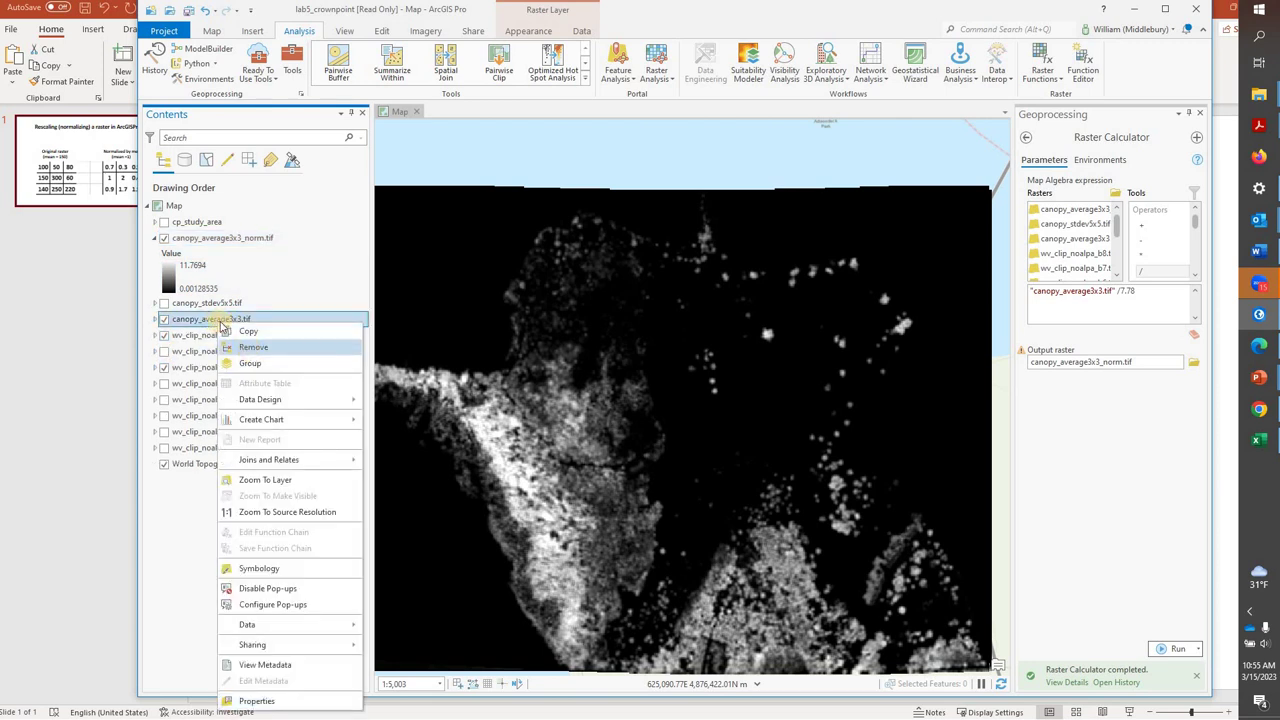
{"action": "left_click", "coordinate": [253, 347]}
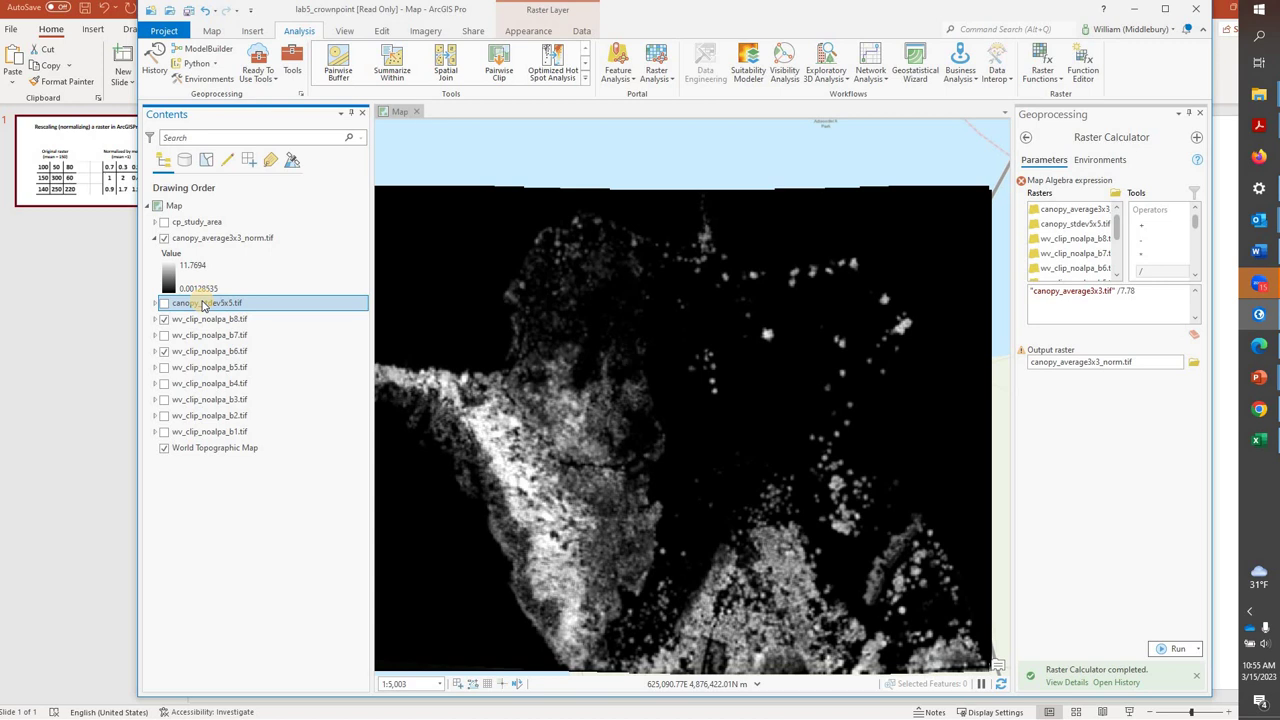
{"action": "right_click", "coordinate": [203, 302]}
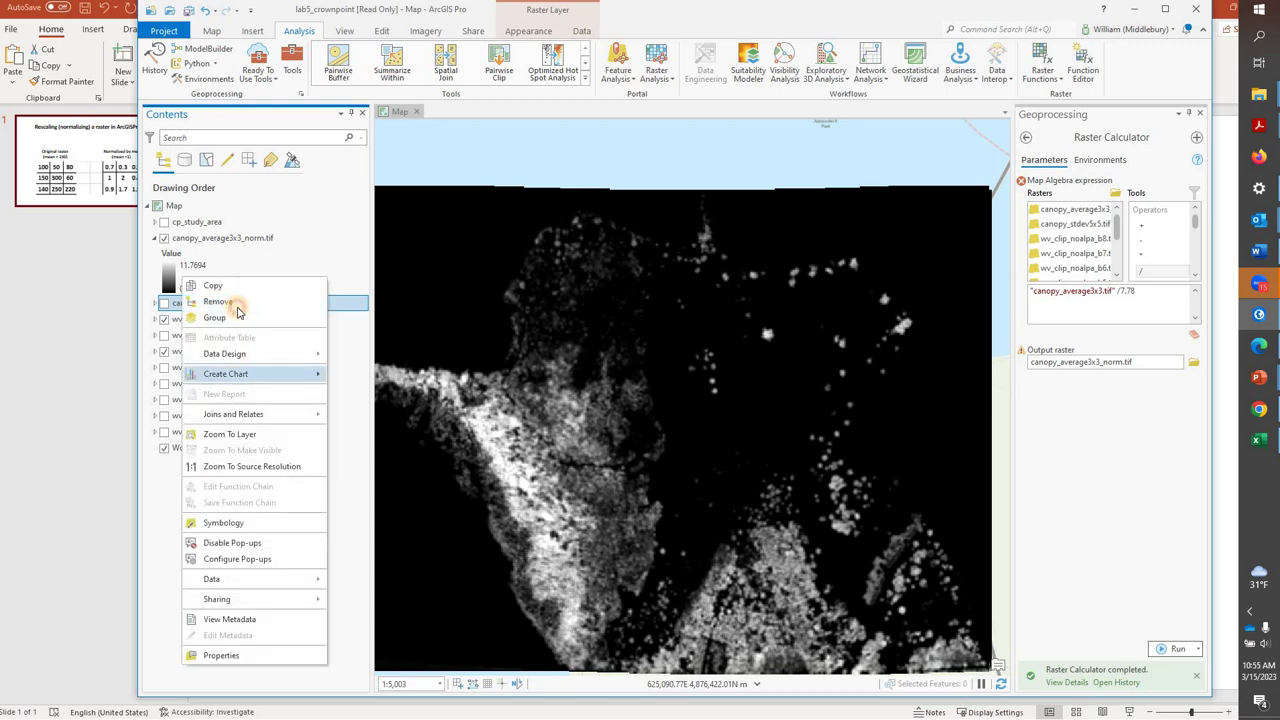
{"action": "left_click", "coordinate": [237, 305]}
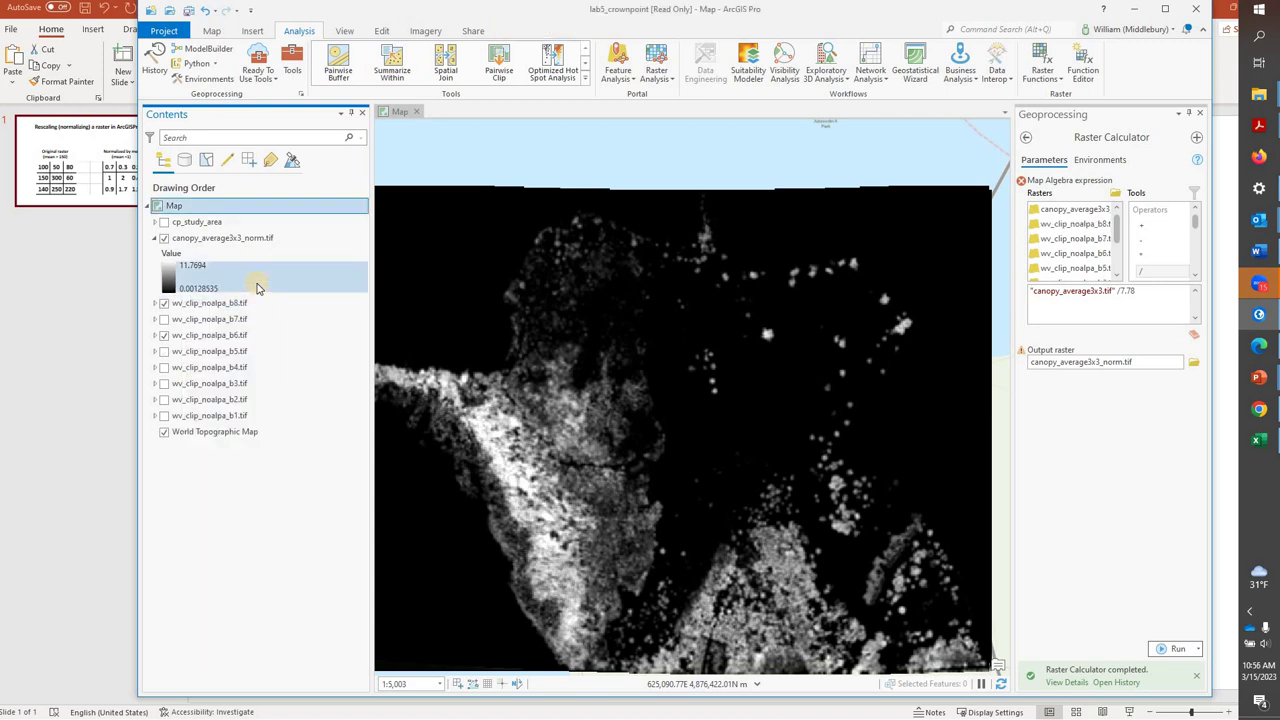